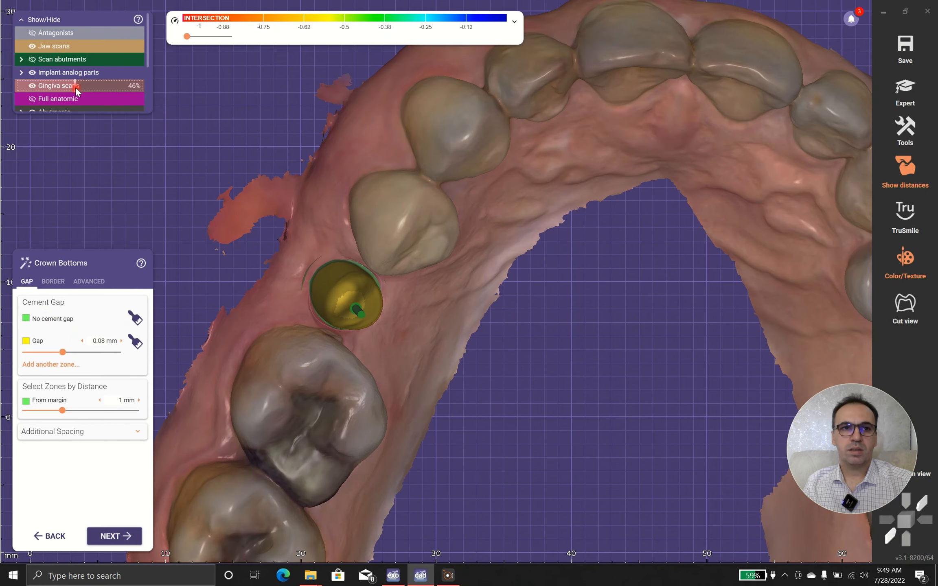
# - Hide the jaw scans to isolate the abutment and implant analog for the crown bottom design
pyautogui.click(32, 46)
pyautogui.moveTo(360, 298); pyautogui.dragTo(363, 293, button='right')
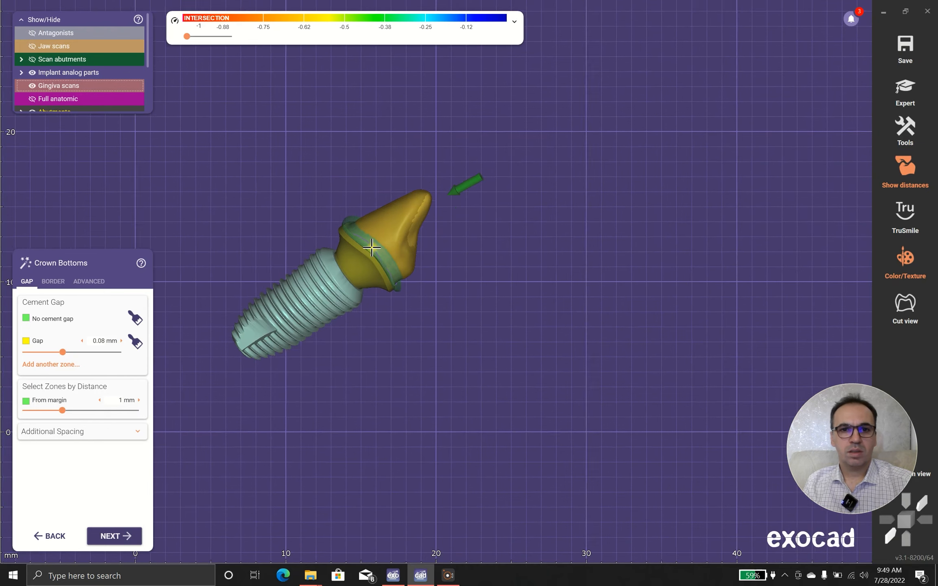
pyautogui.scroll(5, 372, 248)
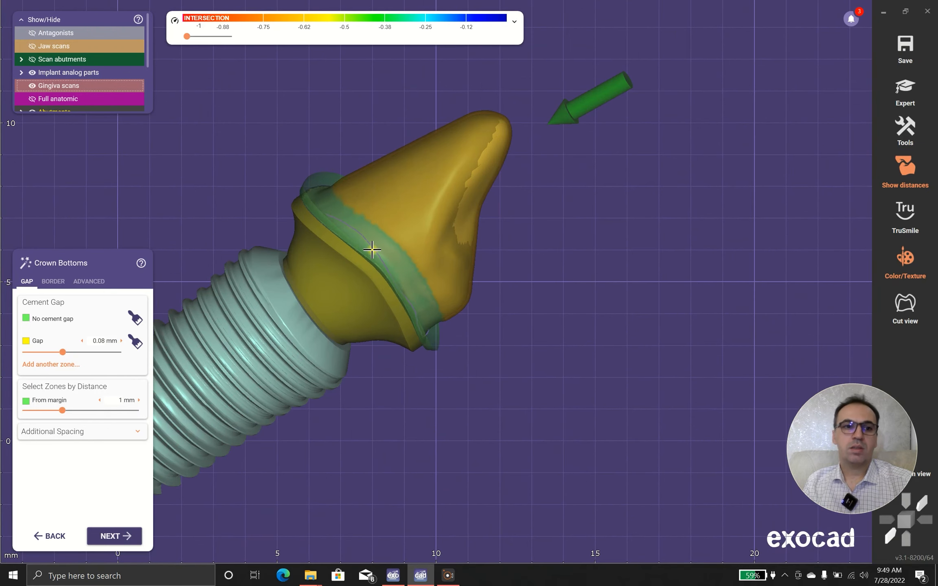
pyautogui.moveTo(415, 223); pyautogui.dragTo(412, 225, button='right')
# - Add a user-defined cement gap zone, paint it on the abutment tip, and set its gap to 0.136 mm
pyautogui.click(54, 365)
pyautogui.click(135, 365)
pyautogui.moveTo(417, 167); pyautogui.dragTo(401, 180)
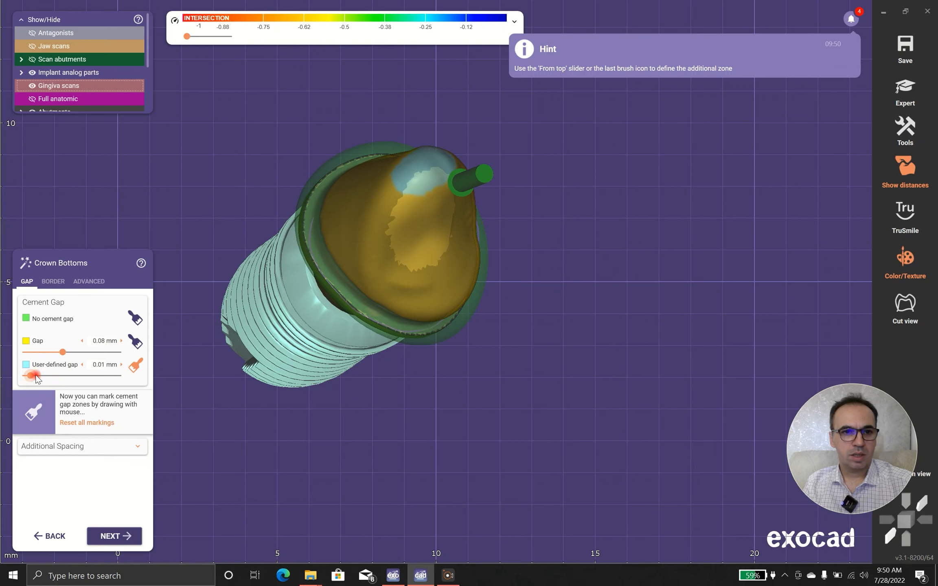
pyautogui.moveTo(358, 395); pyautogui.dragTo(379, 410, button='right')
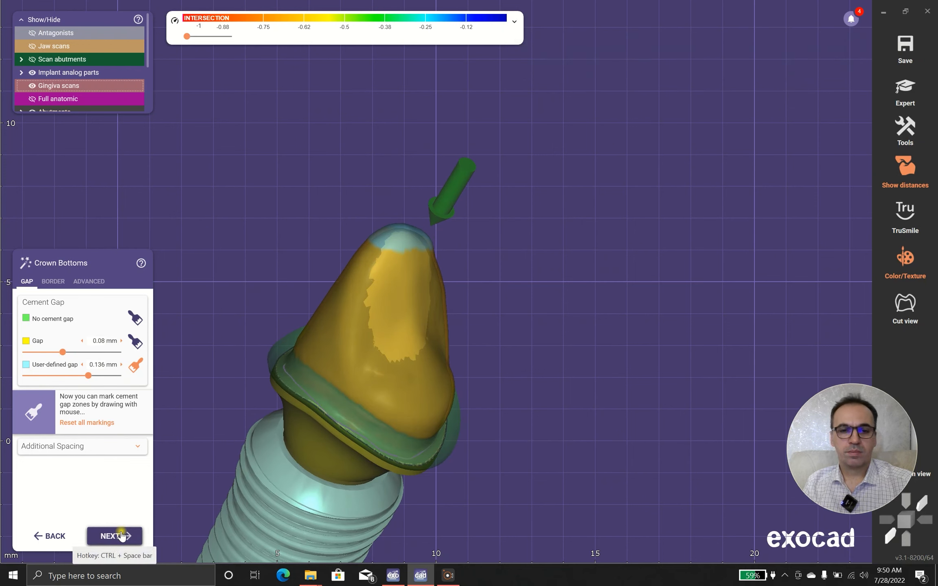
# - Complete the crown bottom and merge the restoration, choosing free-form restorations as the follow-up stage
pyautogui.click(114, 447)
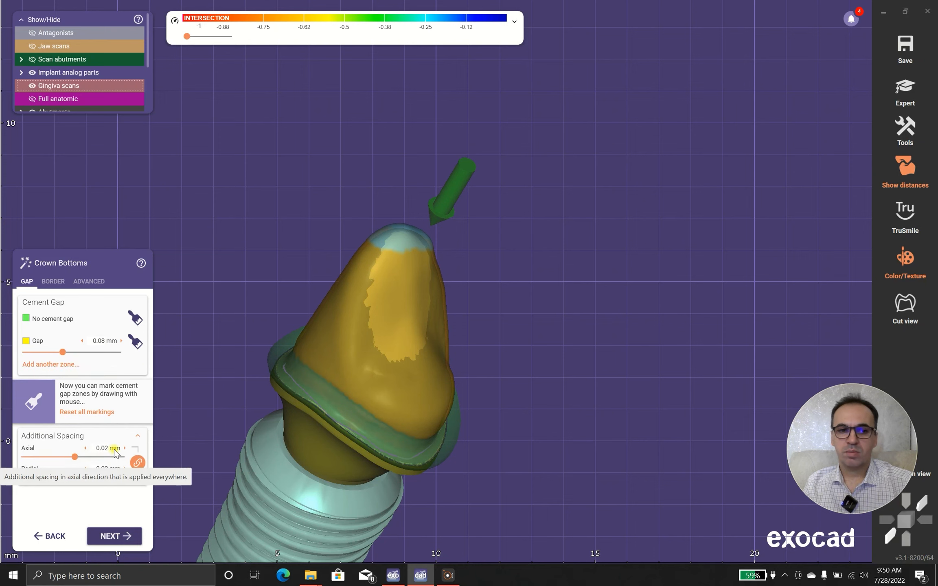
pyautogui.click(119, 537)
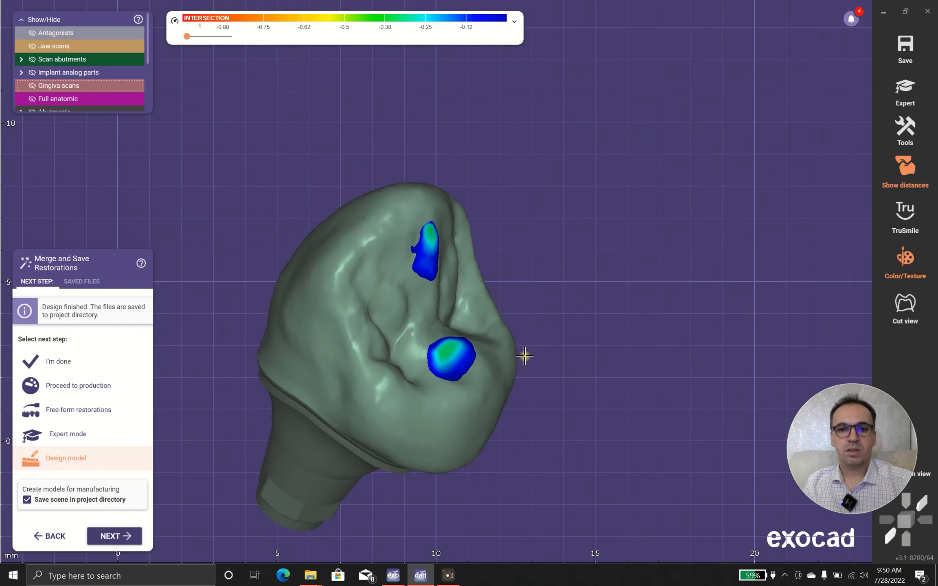
pyautogui.moveTo(524, 356); pyautogui.dragTo(519, 252, button='middle')
pyautogui.moveTo(538, 245); pyautogui.dragTo(462, 285, button='right')
pyautogui.moveTo(462, 285); pyautogui.dragTo(547, 286, button='middle')
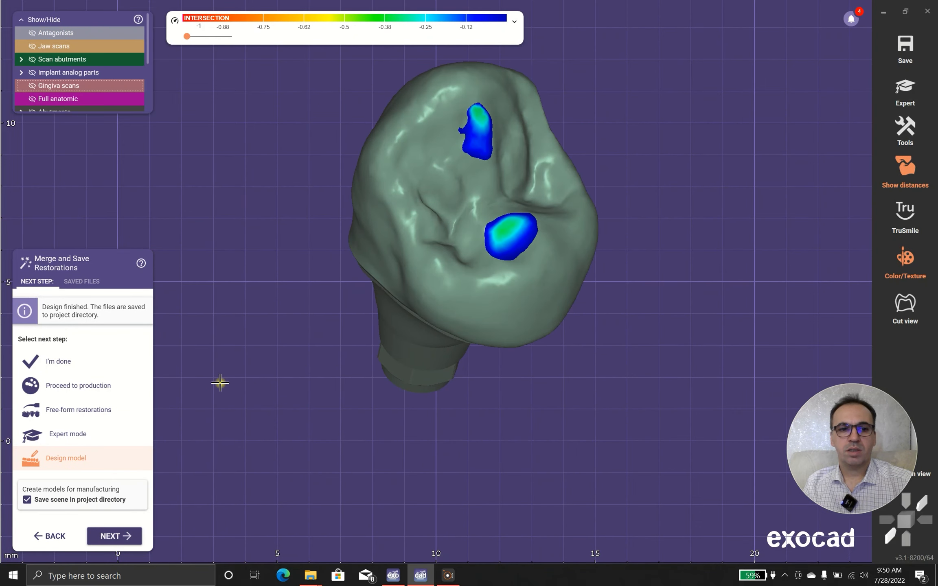
pyautogui.click(85, 416)
pyautogui.click(107, 534)
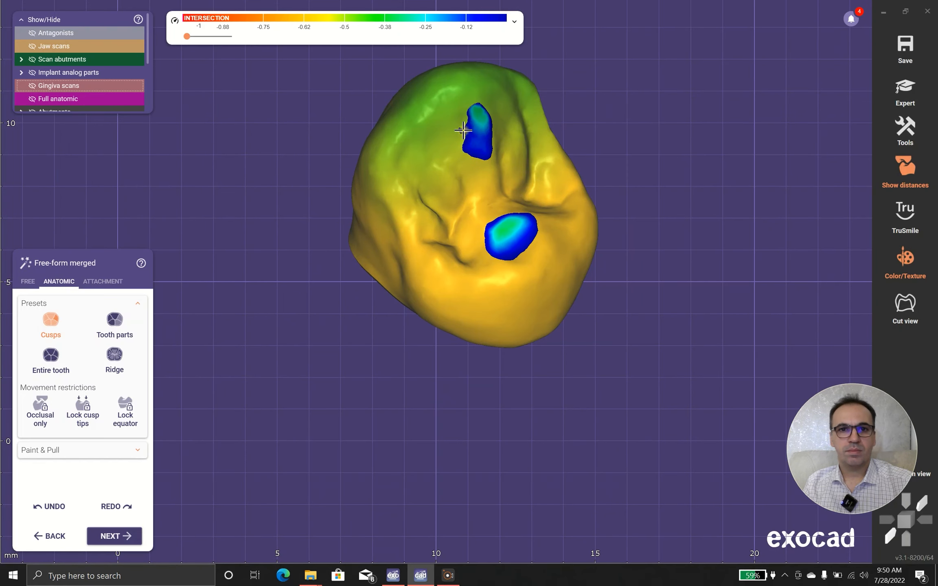
# - Reduce the two occlusal intersection spots on the merged crown using a smaller Add/Remove brush
pyautogui.click(44, 336)
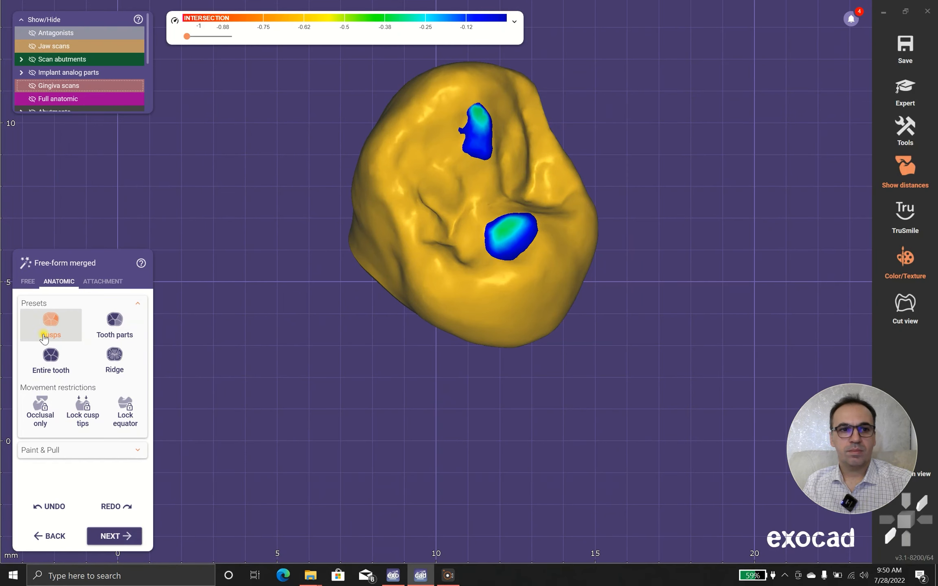
pyautogui.click(31, 282)
pyautogui.scroll(3, 444, 140)
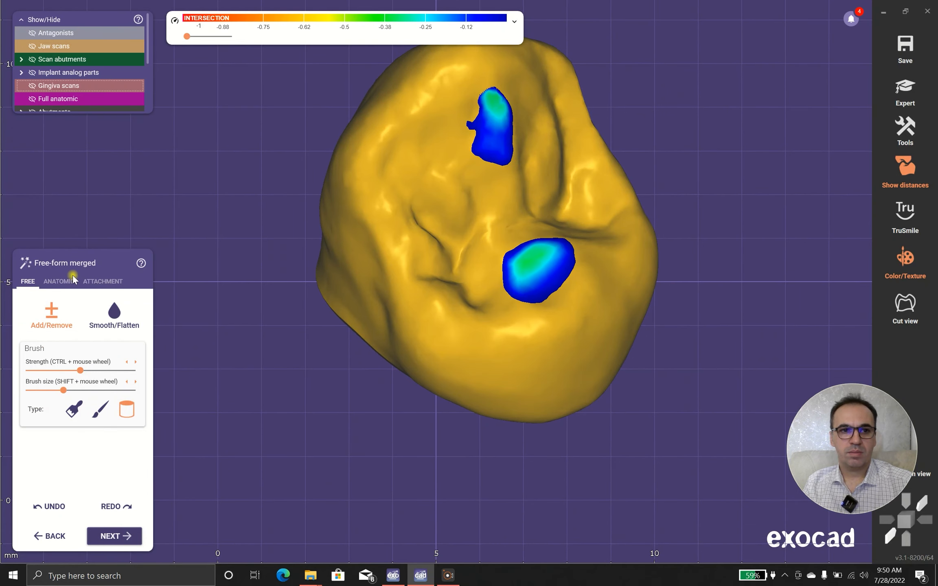
pyautogui.click(60, 282)
pyautogui.click(25, 281)
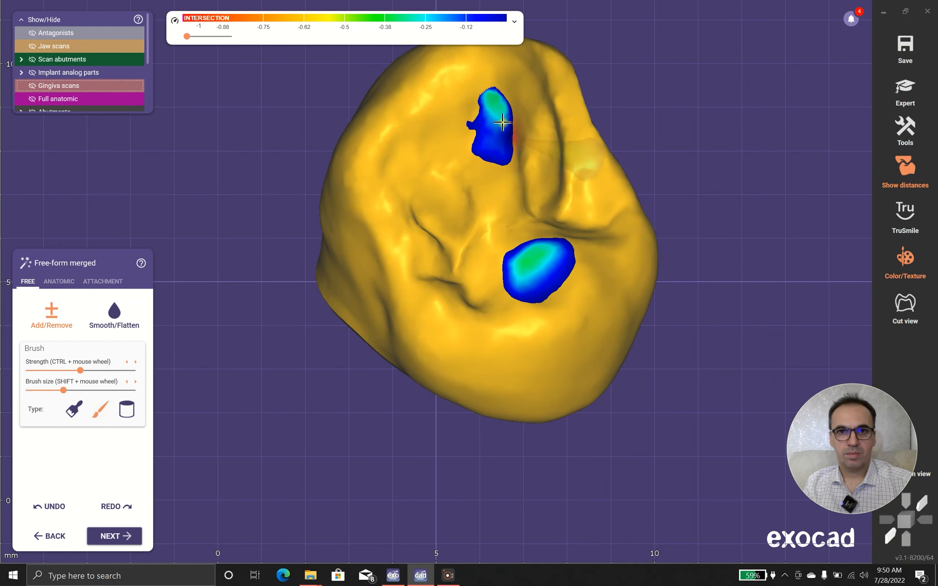
pyautogui.click(30, 390)
pyautogui.moveTo(494, 139)
pyautogui.keyDown('shift'); pyautogui.mouseDown()
pyautogui.moveTo(488, 107)
pyautogui.moveTo(495, 153)
pyautogui.mouseUp(); pyautogui.keyUp('shift')
pyautogui.moveTo(551, 269)
pyautogui.keyDown('shift'); pyautogui.mouseDown()
pyautogui.moveTo(553, 248)
pyautogui.moveTo(519, 287)
pyautogui.moveTo(550, 254)
pyautogui.moveTo(559, 291)
pyautogui.moveTo(557, 251)
pyautogui.moveTo(549, 281)
pyautogui.mouseUp(); pyautogui.keyUp('shift')
# - Smooth the crown's bulging side surface near the margin with an enlarged Smooth/Flatten brush
pyautogui.scroll(-3, 574, 309)
pyautogui.moveTo(571, 395); pyautogui.dragTo(590, 301, button='right')
pyautogui.scroll(-3, 628, 270)
pyautogui.moveTo(616, 354); pyautogui.dragTo(623, 272, button='middle')
pyautogui.moveTo(506, 483); pyautogui.dragTo(513, 385, button='right')
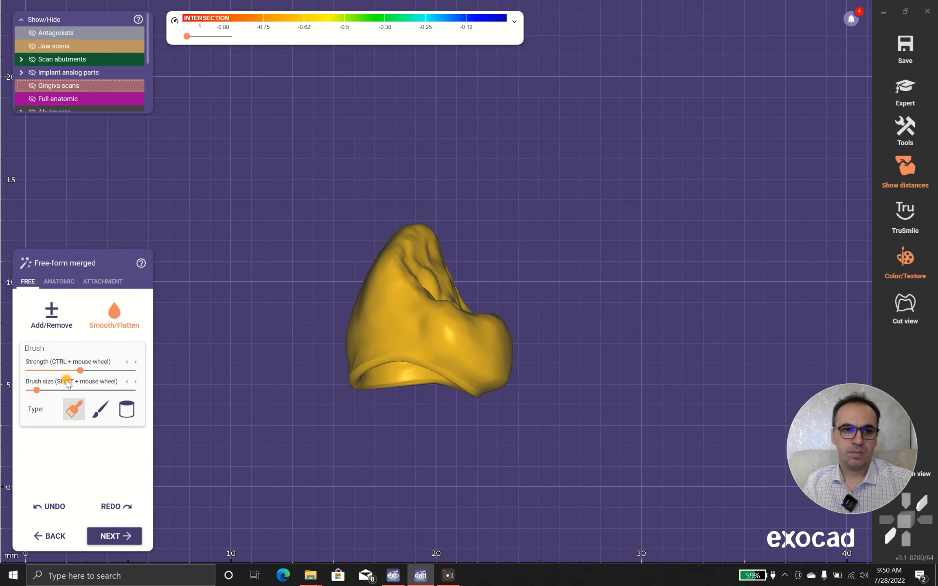
pyautogui.moveTo(517, 401); pyautogui.dragTo(525, 394, button='right')
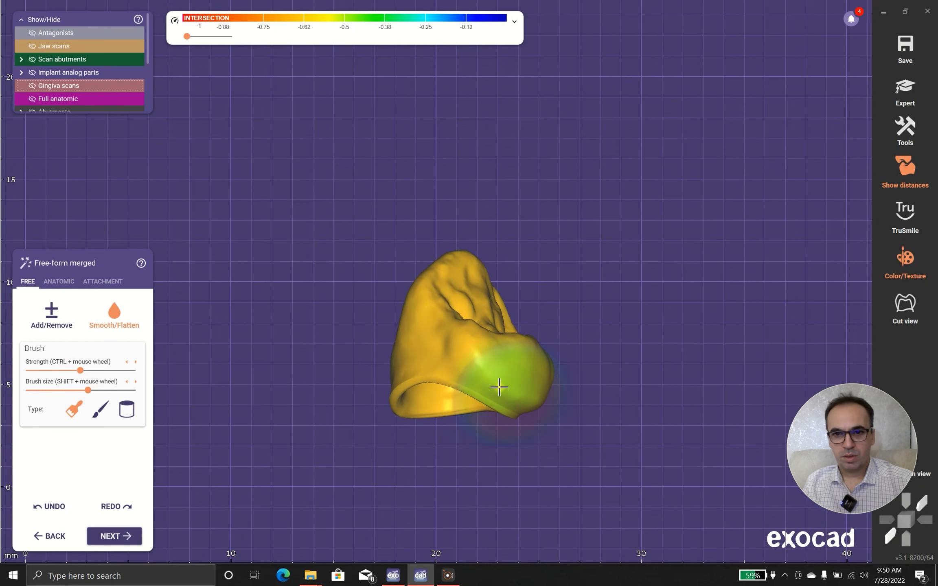
pyautogui.moveTo(77, 394); pyautogui.dragTo(68, 391)
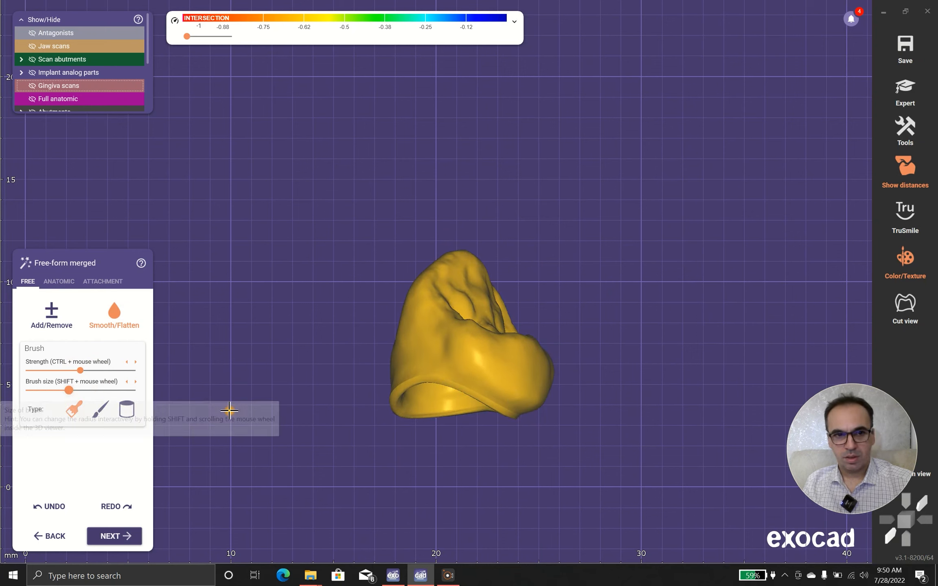
pyautogui.moveTo(524, 403); pyautogui.dragTo(562, 401, button='right')
# - Try the anatomic Tooth parts preset, and smooth the crown's outer surface around the margin with Smooth/Flatten
pyautogui.click(59, 281)
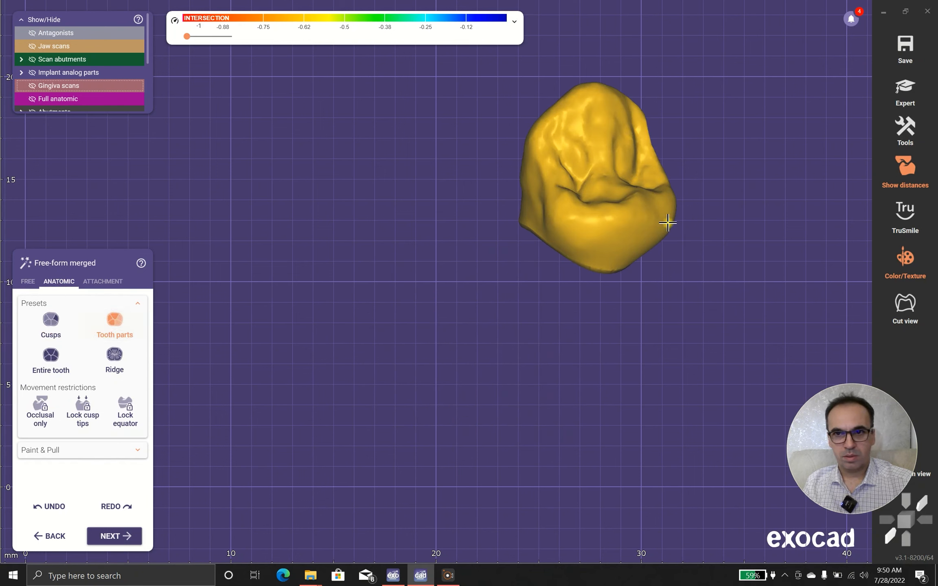
pyautogui.moveTo(662, 211)
pyautogui.mouseDown(button='right')
pyautogui.moveTo(551, 248)
pyautogui.moveTo(563, 255)
pyautogui.moveTo(485, 274)
pyautogui.moveTo(493, 279)
pyautogui.moveTo(471, 272)
pyautogui.moveTo(624, 346)
pyautogui.moveTo(407, 396)
pyautogui.moveTo(686, 244)
pyautogui.moveTo(628, 417)
pyautogui.moveTo(419, 266)
pyautogui.mouseUp(button='right')
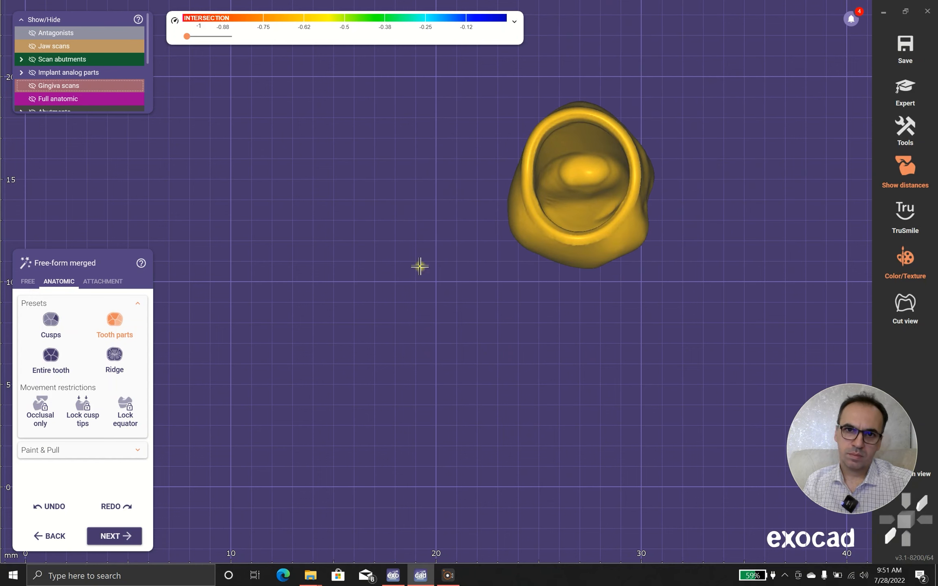
pyautogui.click(35, 284)
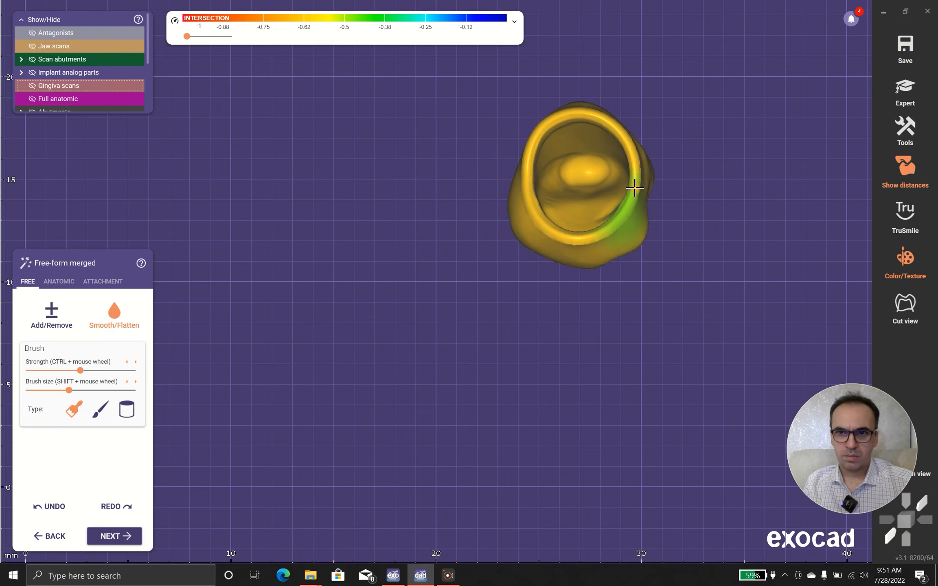
pyautogui.moveTo(634, 191); pyautogui.dragTo(625, 222, button='right')
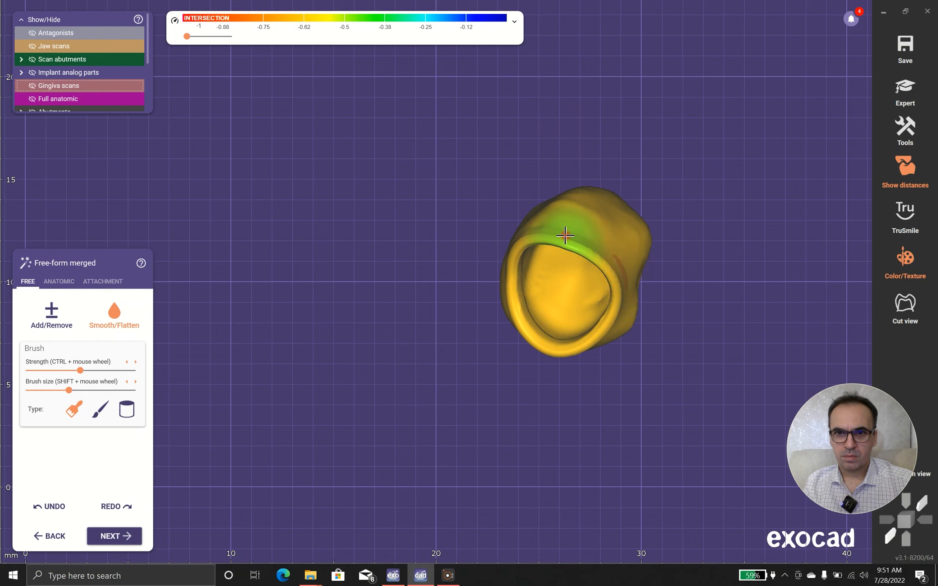
pyautogui.moveTo(530, 249); pyautogui.dragTo(612, 245, button='right')
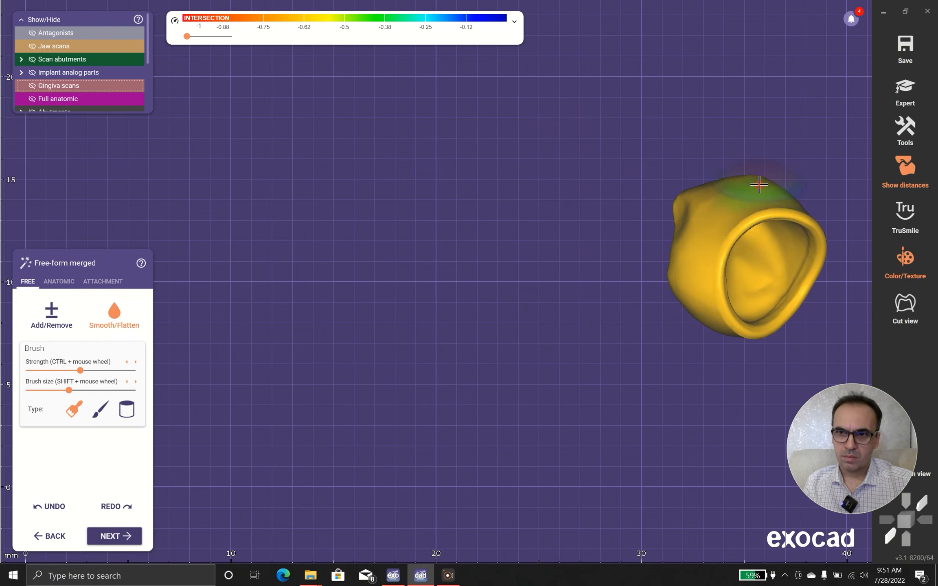
pyautogui.moveTo(739, 250); pyautogui.dragTo(688, 252, button='right')
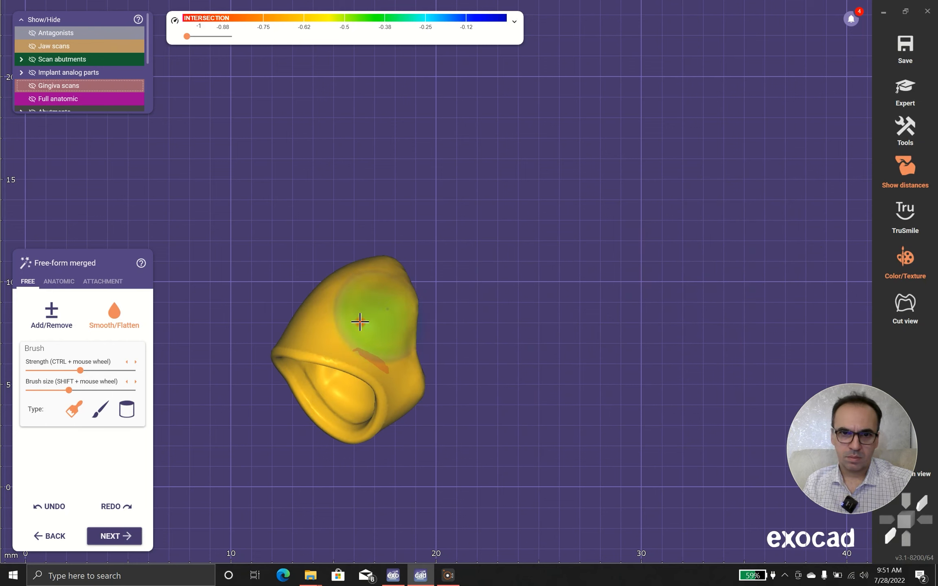
# - Switch free-forming to Add/Remove and show the jaw scans at full opacity around the crown
pyautogui.click(81, 325)
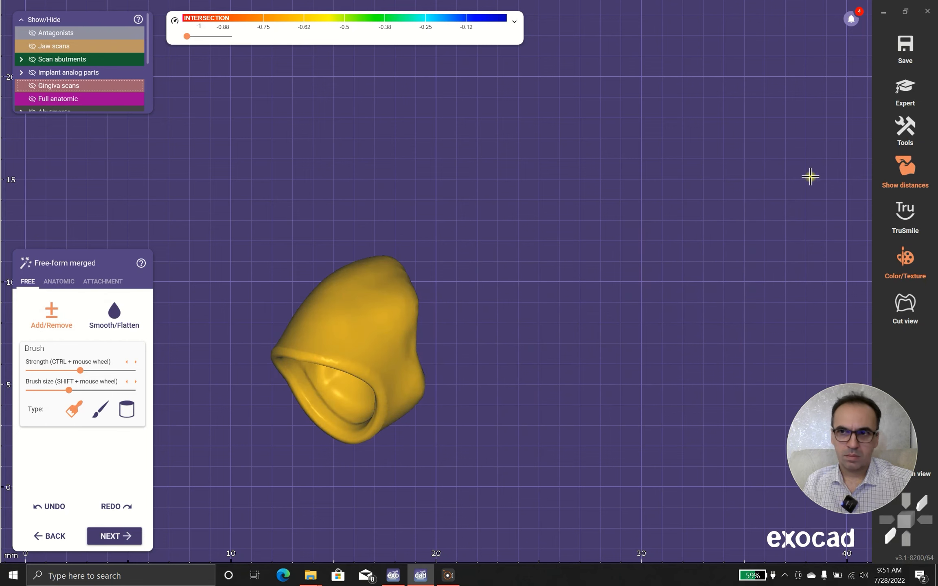
pyautogui.scroll(-2, 589, 257)
pyautogui.click(68, 47)
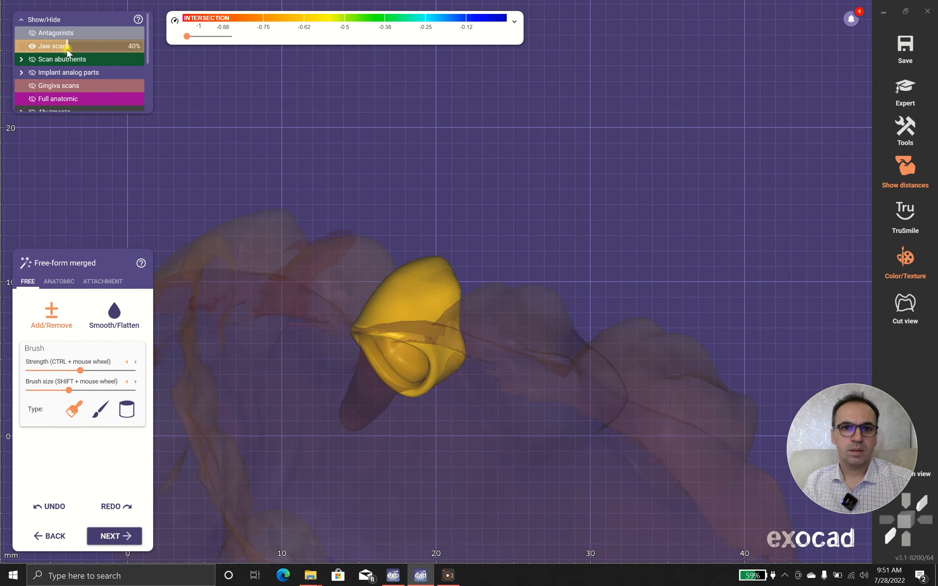
pyautogui.moveTo(69, 48); pyautogui.dragTo(143, 48)
pyautogui.moveTo(324, 167); pyautogui.dragTo(404, 77, button='right')
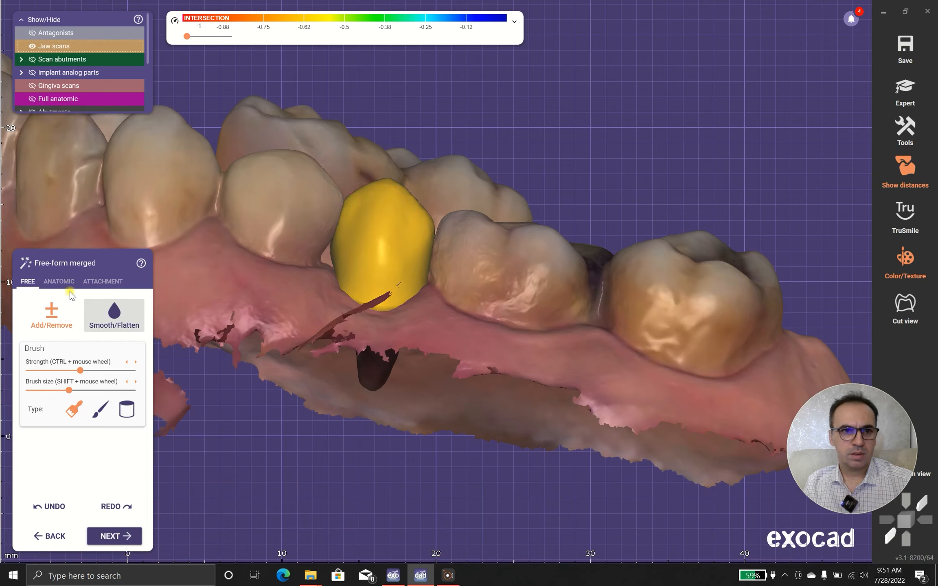
pyautogui.moveTo(455, 302); pyautogui.dragTo(332, 167, button='right')
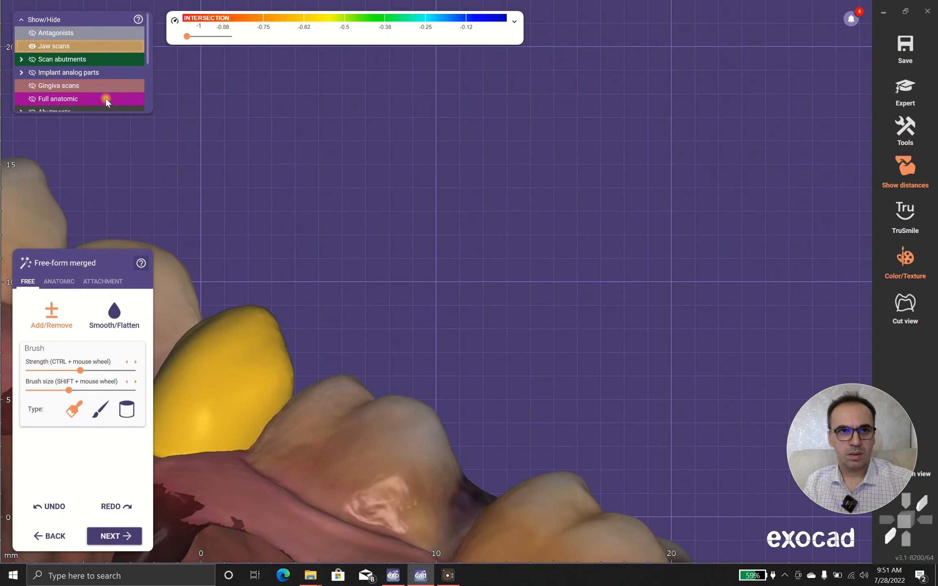
# - Make the jaw scans semi-transparent and examine the crown's contacts with the adjacent teeth and gingiva
pyautogui.click(98, 46)
pyautogui.moveTo(468, 252); pyautogui.dragTo(498, 269, button='right')
pyautogui.scroll(2, 498, 270)
pyautogui.scroll(1, 498, 269)
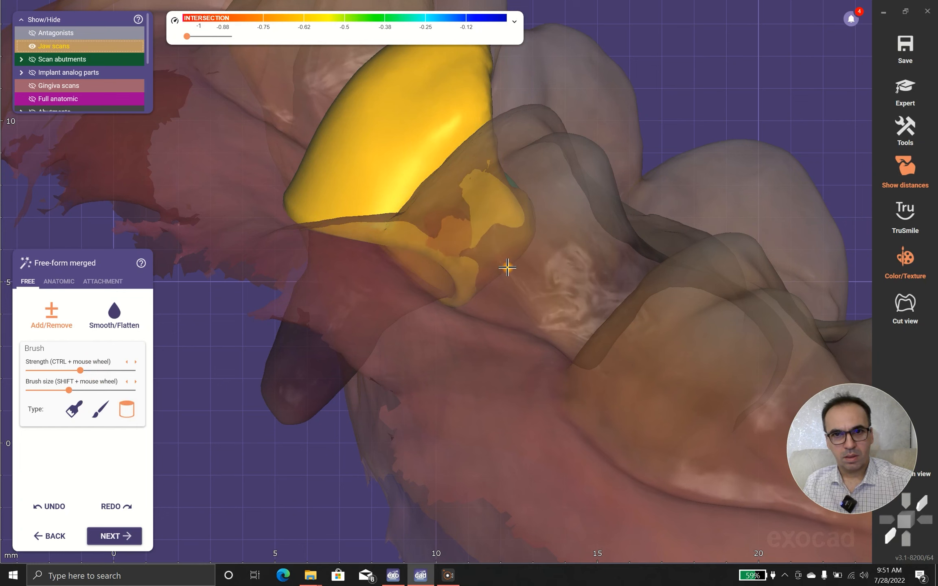
pyautogui.moveTo(505, 299)
pyautogui.mouseDown(button='right')
pyautogui.moveTo(314, 297)
pyautogui.moveTo(218, 352)
pyautogui.moveTo(365, 292)
pyautogui.moveTo(460, 293)
pyautogui.mouseUp(button='right')
pyautogui.scroll(-2, 473, 289)
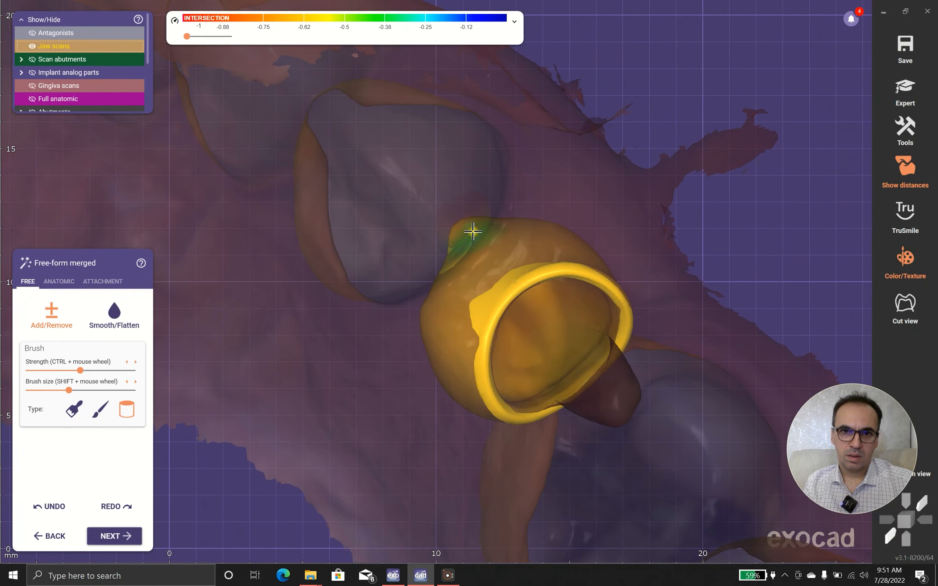
pyautogui.scroll(-3, 416, 199)
pyautogui.moveTo(417, 199); pyautogui.dragTo(446, 243, button='right')
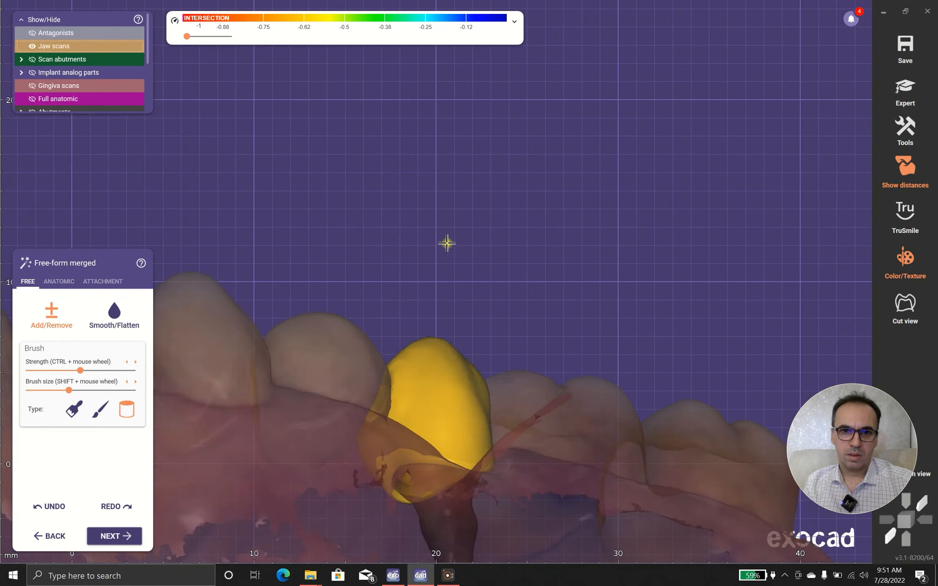
pyautogui.scroll(-4, 446, 243)
pyautogui.moveTo(508, 284); pyautogui.dragTo(472, 210, button='right')
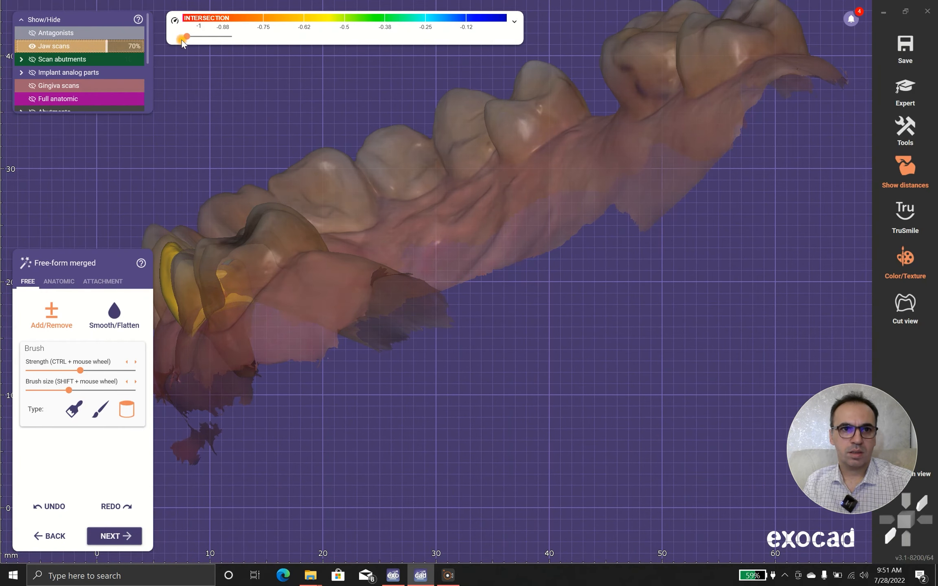
# - Restore the jaw scans to full opacity and examine the crown's alignment with the neighbouring teeth from the front
pyautogui.moveTo(181, 40); pyautogui.dragTo(188, 42)
pyautogui.moveTo(272, 109); pyautogui.dragTo(295, 167, button='right')
pyautogui.moveTo(295, 167); pyautogui.dragTo(470, 189, button='middle')
pyautogui.scroll(4, 306, 204)
pyautogui.moveTo(306, 203)
pyautogui.mouseDown(button='right')
pyautogui.moveTo(334, 196)
pyautogui.moveTo(295, 195)
pyautogui.mouseUp(button='right')
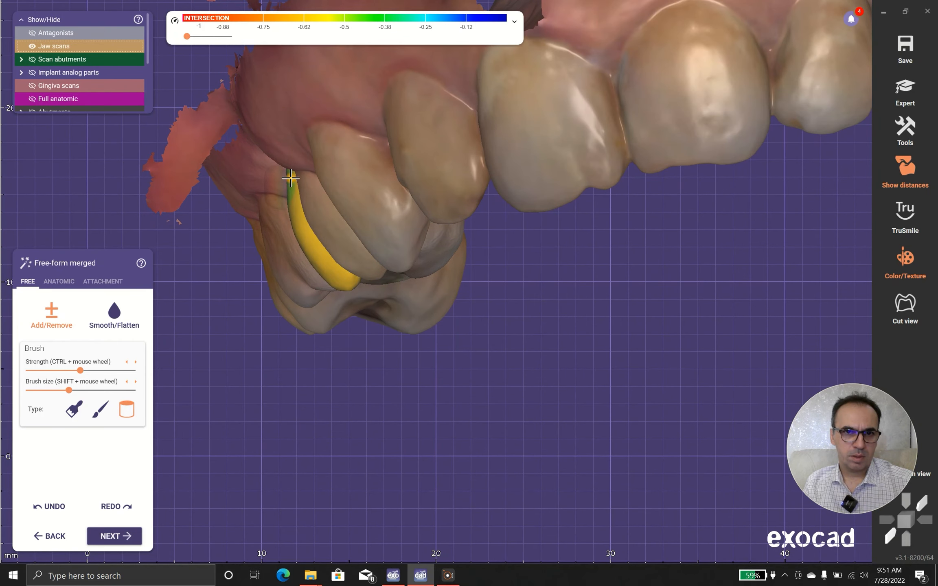
pyautogui.scroll(-1, 406, 192)
pyautogui.moveTo(406, 193); pyautogui.dragTo(428, 196, button='right')
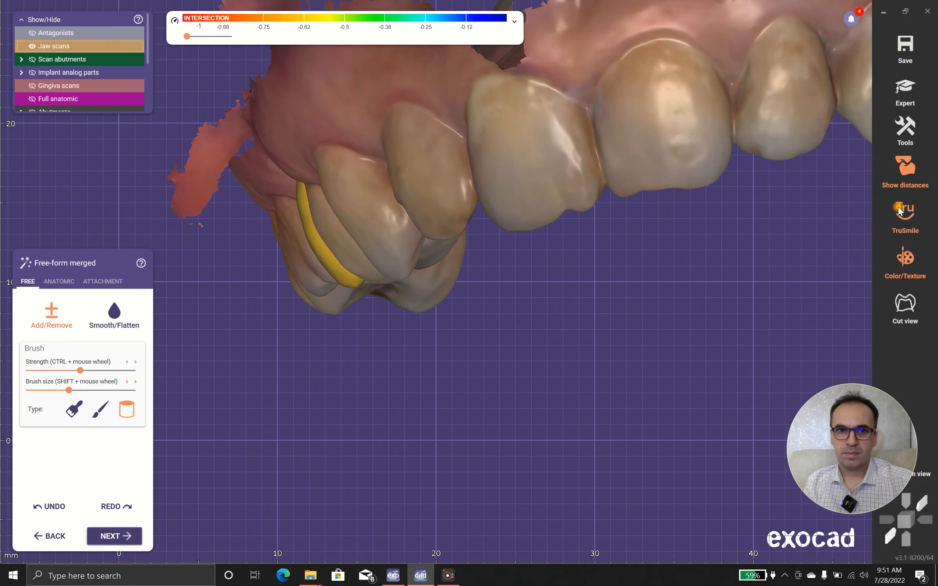
# - Turn on TruSmile rendering and examine the crown in the arch from the occlusal and front sides
pyautogui.moveTo(517, 302); pyautogui.dragTo(515, 300, button='right')
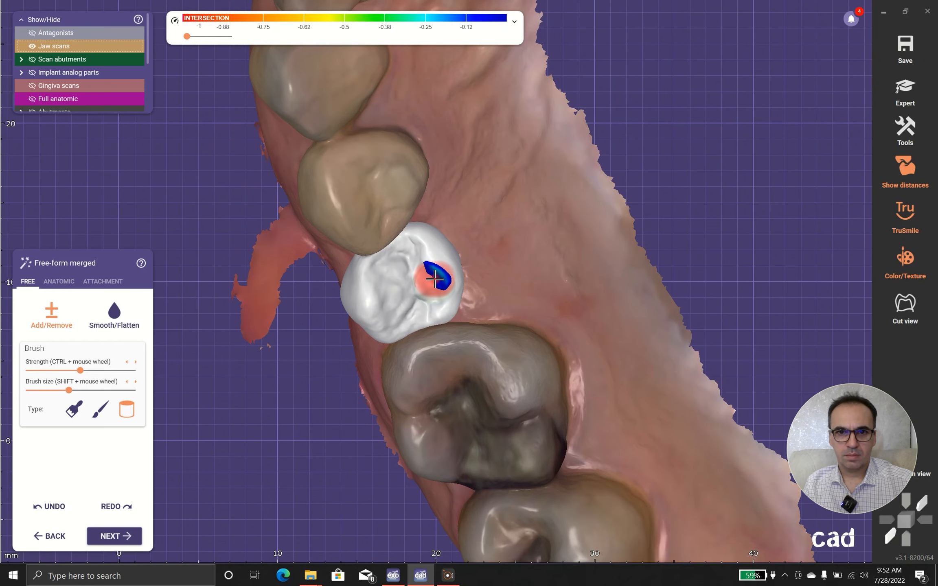
pyautogui.moveTo(477, 297); pyautogui.dragTo(498, 274, button='right')
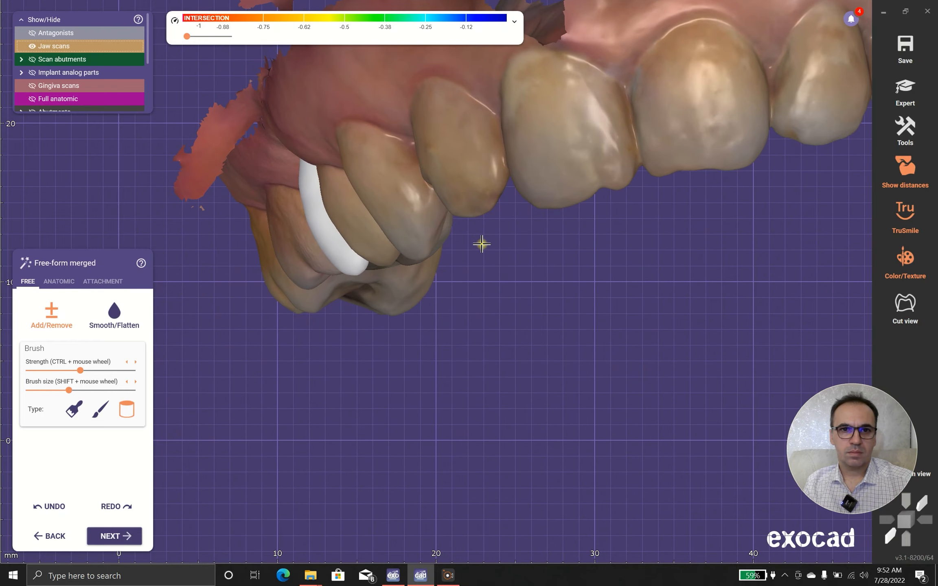
pyautogui.scroll(-4, 482, 245)
pyautogui.moveTo(728, 388); pyautogui.dragTo(729, 388, button='right')
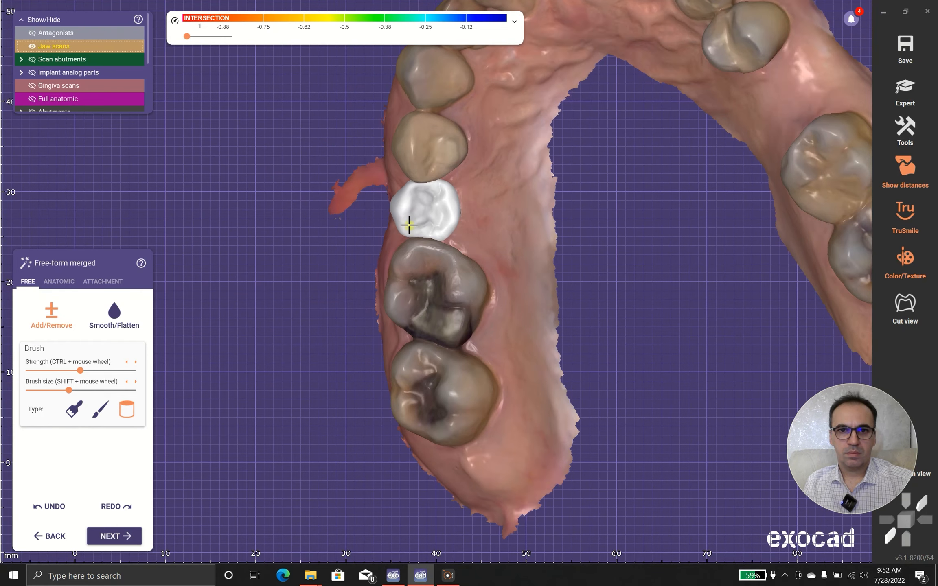
pyautogui.scroll(4, 440, 241)
pyautogui.moveTo(480, 225); pyautogui.dragTo(478, 224, button='right')
# - Reshape the crown's buccal and palatal cusps with anatomic free-forming, using the Cusps preset
pyautogui.click(62, 282)
pyautogui.click(51, 319)
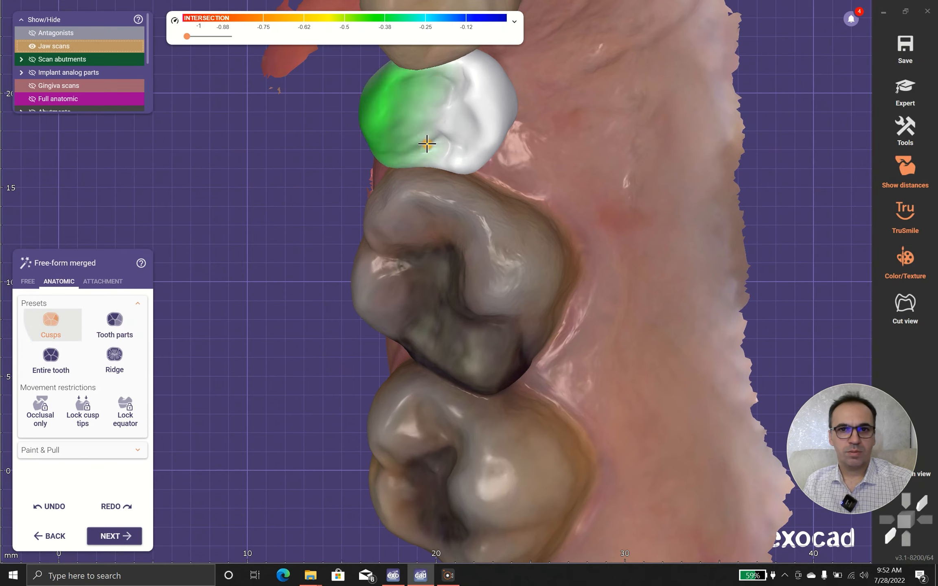
pyautogui.scroll(3, 490, 192)
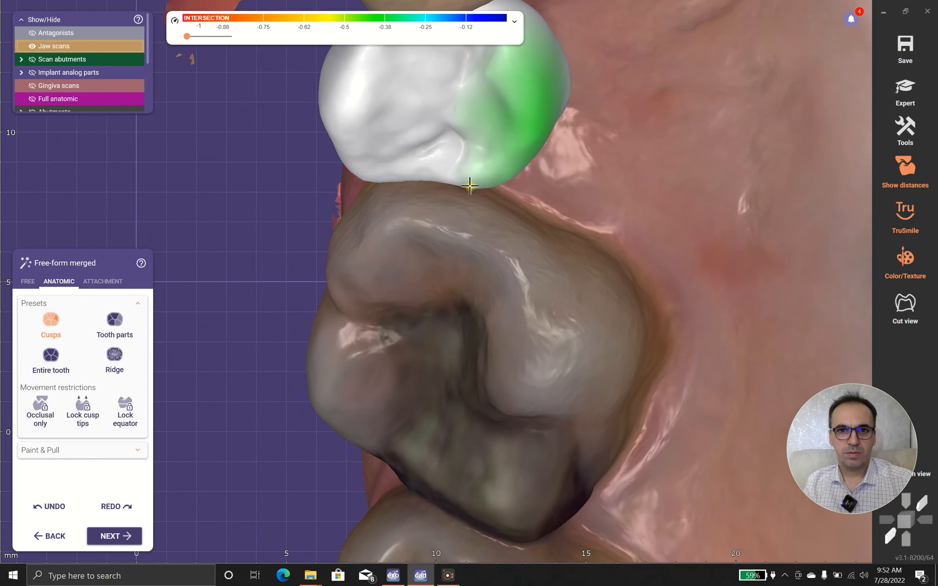
pyautogui.moveTo(609, 85); pyautogui.dragTo(584, 134, button='right')
pyautogui.scroll(-3, 616, 70)
pyautogui.moveTo(527, 134); pyautogui.dragTo(395, 181, button='right')
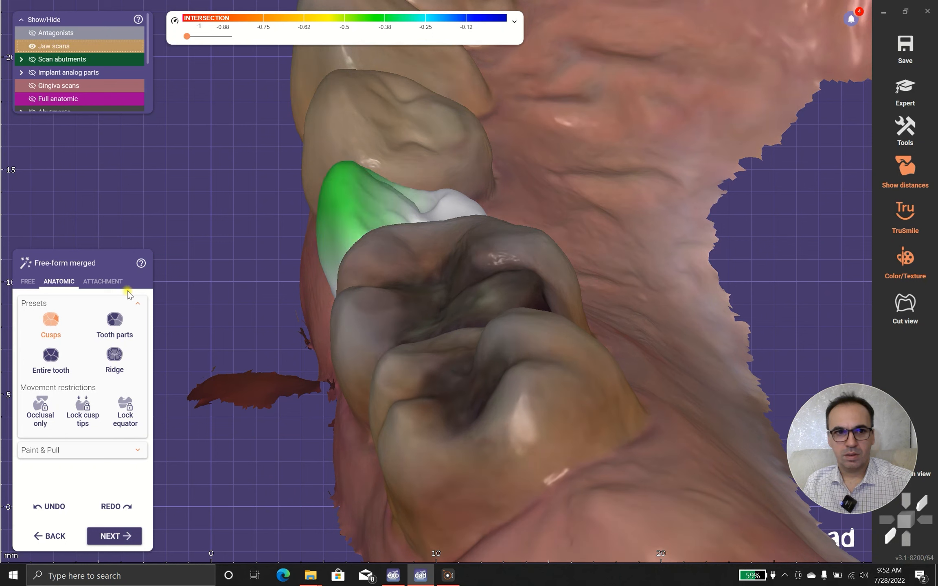
# - Return to free Add/Remove shaping and refine the crown's marginal ridges beside the adjacent molar and premolar
pyautogui.click(27, 282)
pyautogui.moveTo(407, 182); pyautogui.dragTo(406, 167, button='right')
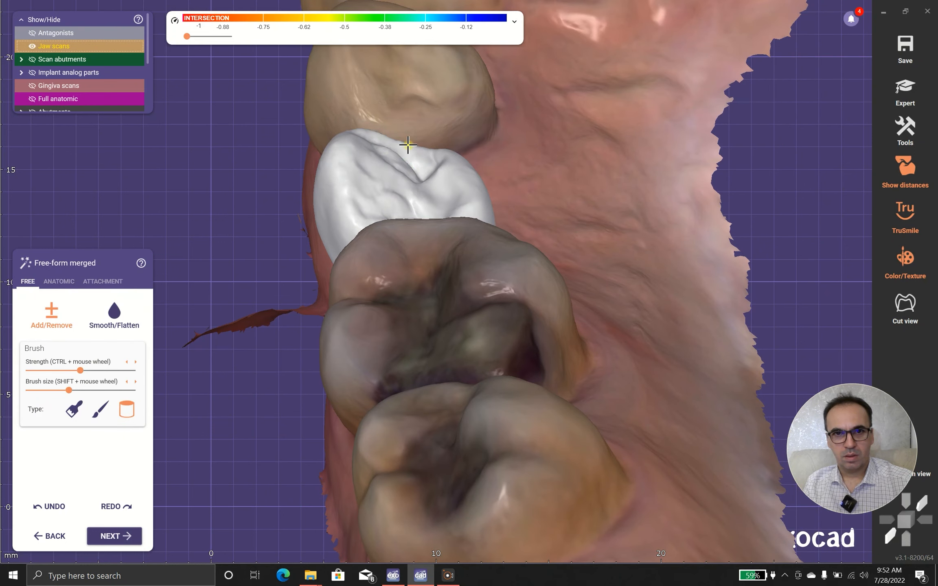
pyautogui.moveTo(436, 145); pyautogui.dragTo(423, 144)
pyautogui.moveTo(423, 144)
pyautogui.mouseDown(button='right')
pyautogui.moveTo(431, 138)
pyautogui.moveTo(400, 288)
pyautogui.moveTo(405, 241)
pyautogui.moveTo(391, 218)
pyautogui.mouseUp(button='right')
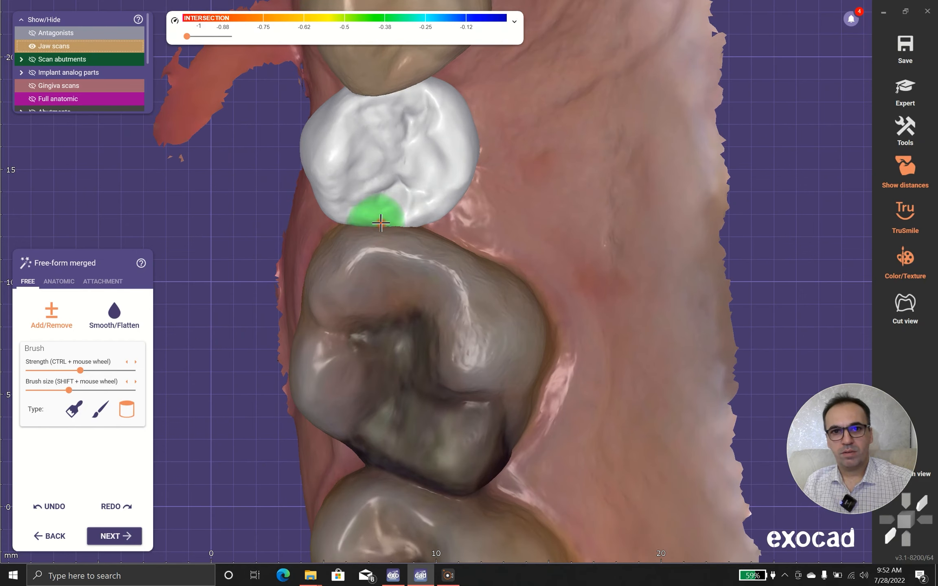
pyautogui.moveTo(365, 222)
pyautogui.mouseDown(button='right')
pyautogui.moveTo(394, 235)
pyautogui.moveTo(435, 288)
pyautogui.moveTo(471, 256)
pyautogui.moveTo(448, 235)
pyautogui.moveTo(460, 331)
pyautogui.moveTo(519, 244)
pyautogui.mouseUp(button='right')
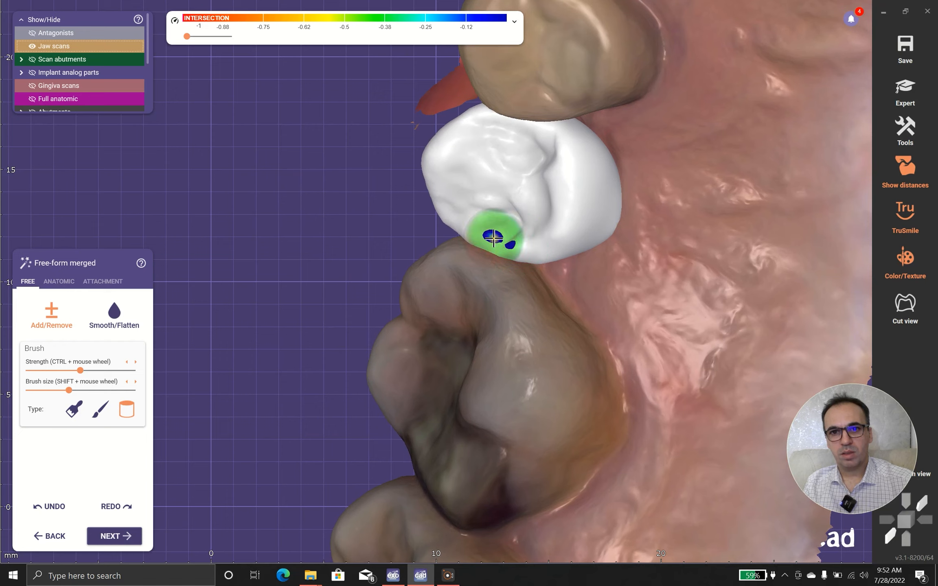
pyautogui.keyDown('shift'); pyautogui.moveTo(494, 240); pyautogui.dragTo(500, 243); pyautogui.keyUp('shift')
pyautogui.moveTo(513, 247)
pyautogui.mouseDown(button='right')
pyautogui.moveTo(423, 378)
pyautogui.moveTo(381, 324)
pyautogui.mouseUp(button='right')
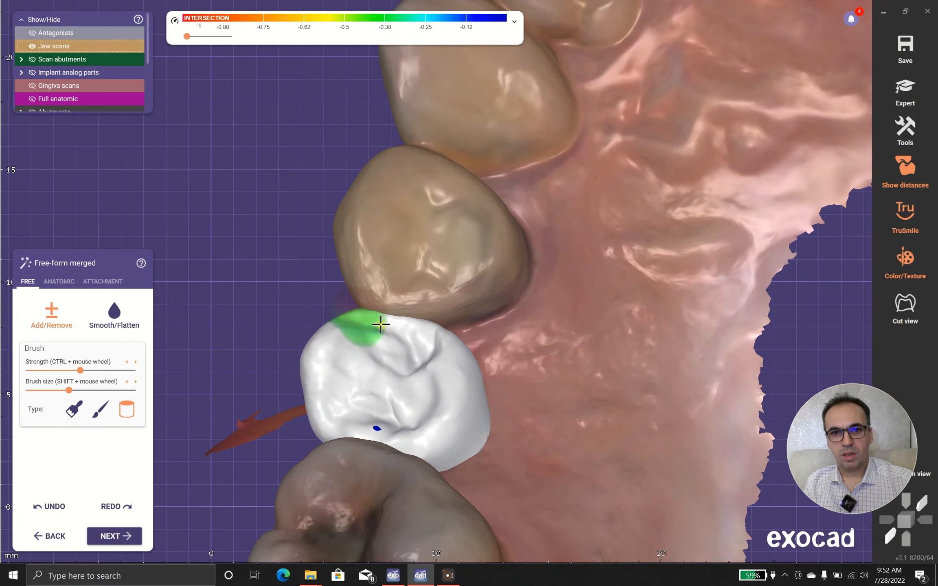
pyautogui.moveTo(411, 322)
pyautogui.mouseDown(button='right')
pyautogui.moveTo(419, 314)
pyautogui.moveTo(356, 394)
pyautogui.moveTo(356, 379)
pyautogui.moveTo(327, 385)
pyautogui.moveTo(375, 396)
pyautogui.moveTo(351, 395)
pyautogui.moveTo(358, 352)
pyautogui.moveTo(367, 387)
pyautogui.moveTo(392, 418)
pyautogui.moveTo(329, 309)
pyautogui.moveTo(405, 324)
pyautogui.moveTo(404, 337)
pyautogui.moveTo(322, 408)
pyautogui.mouseUp(button='right')
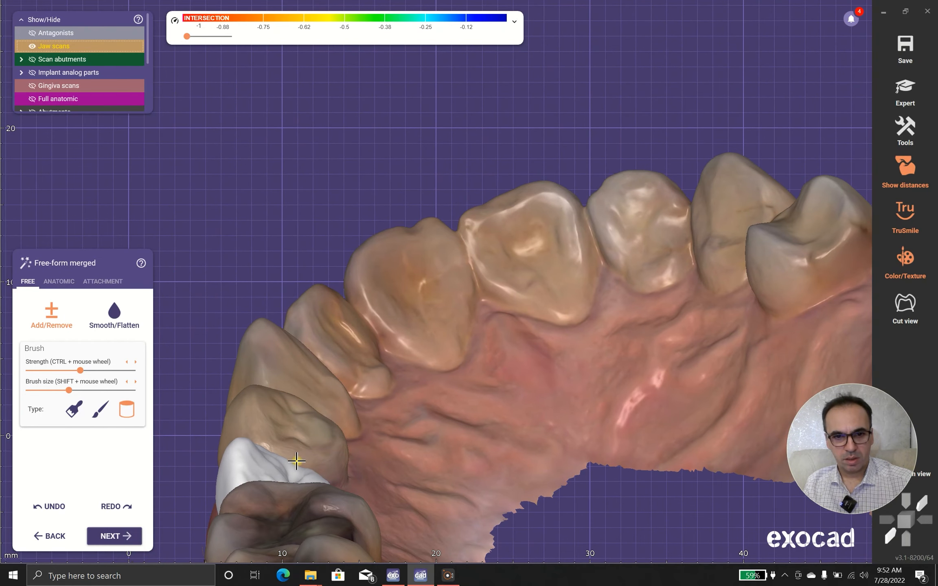
# - Turn off TruSmile and the scan colours, and examine the crown's contacts and underside within the arch
pyautogui.scroll(8, 280, 464)
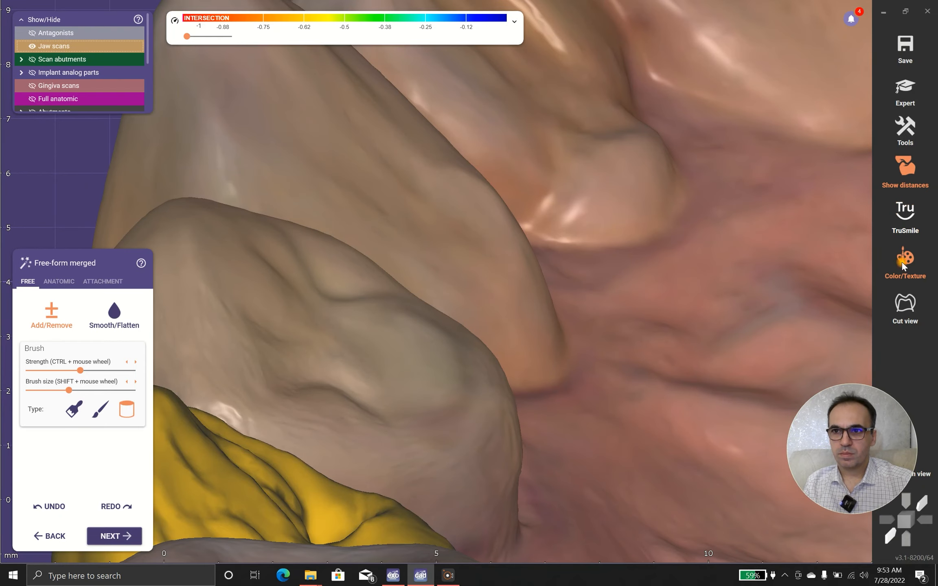
pyautogui.click(904, 261)
pyautogui.scroll(-5, 391, 392)
pyautogui.moveTo(449, 431); pyautogui.dragTo(208, 319, button='right')
pyautogui.scroll(-3, 206, 267)
pyautogui.scroll(4, 266, 195)
pyautogui.moveTo(279, 162)
pyautogui.mouseDown()
pyautogui.moveTo(240, 98)
pyautogui.moveTo(268, 141)
pyautogui.moveTo(260, 96)
pyautogui.moveTo(279, 115)
pyautogui.moveTo(241, 80)
pyautogui.moveTo(269, 137)
pyautogui.moveTo(318, 159)
pyautogui.mouseUp()
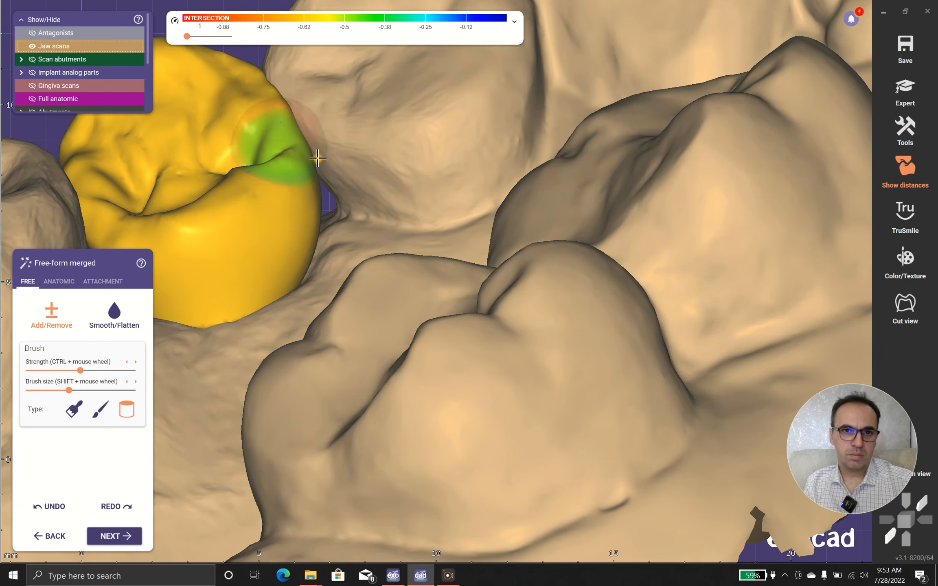
pyautogui.scroll(-2, 406, 258)
pyautogui.moveTo(406, 258); pyautogui.dragTo(457, 289, button='right')
pyautogui.scroll(-4, 456, 289)
pyautogui.moveTo(605, 368); pyautogui.dragTo(608, 391, button='right')
pyautogui.scroll(4, 609, 393)
pyautogui.moveTo(609, 393)
pyautogui.mouseDown()
pyautogui.moveTo(602, 380)
pyautogui.moveTo(590, 383)
pyautogui.mouseUp()
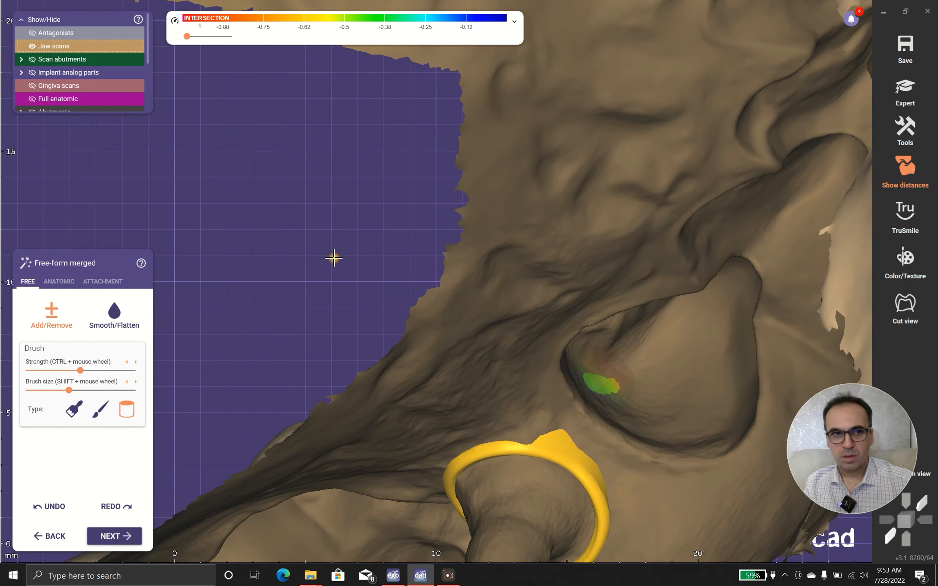
# - Hide the jaw scans and smooth the isolated crown's surface with Smooth/Flatten
pyautogui.click(32, 46)
pyautogui.scroll(-2, 252, 203)
pyautogui.click(129, 327)
pyautogui.moveTo(427, 350); pyautogui.dragTo(481, 363, button='right')
pyautogui.moveTo(544, 364)
pyautogui.mouseDown()
pyautogui.moveTo(546, 331)
pyautogui.moveTo(513, 309)
pyautogui.moveTo(557, 314)
pyautogui.moveTo(549, 337)
pyautogui.mouseUp()
pyautogui.moveTo(480, 397); pyautogui.dragTo(445, 318, button='right')
pyautogui.click(67, 321)
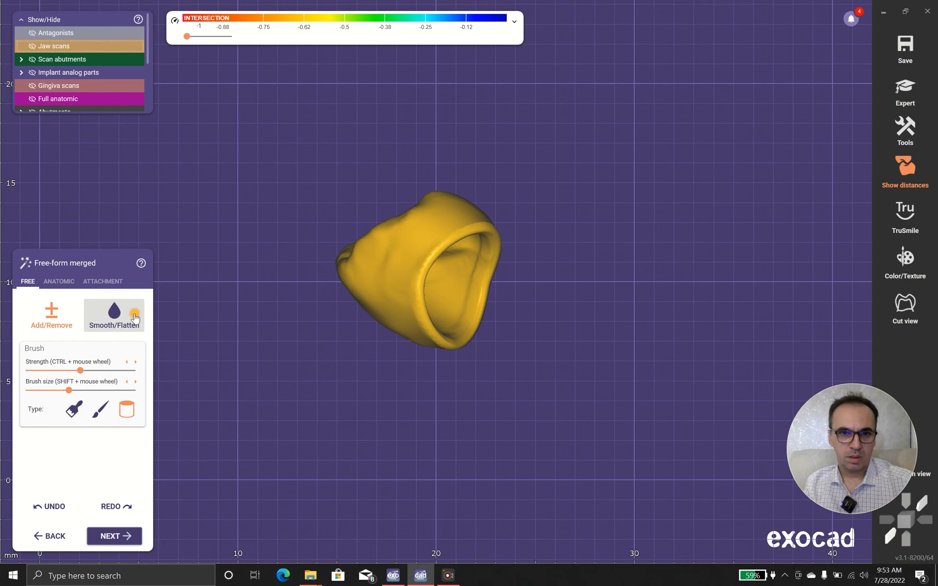
pyautogui.click(114, 313)
pyautogui.scroll(-3, 376, 265)
pyautogui.moveTo(375, 265); pyautogui.dragTo(342, 208, button='right')
# - Show the jaw scans again, check the crown in the arch and complete the merged free-forming stage
pyautogui.click(53, 46)
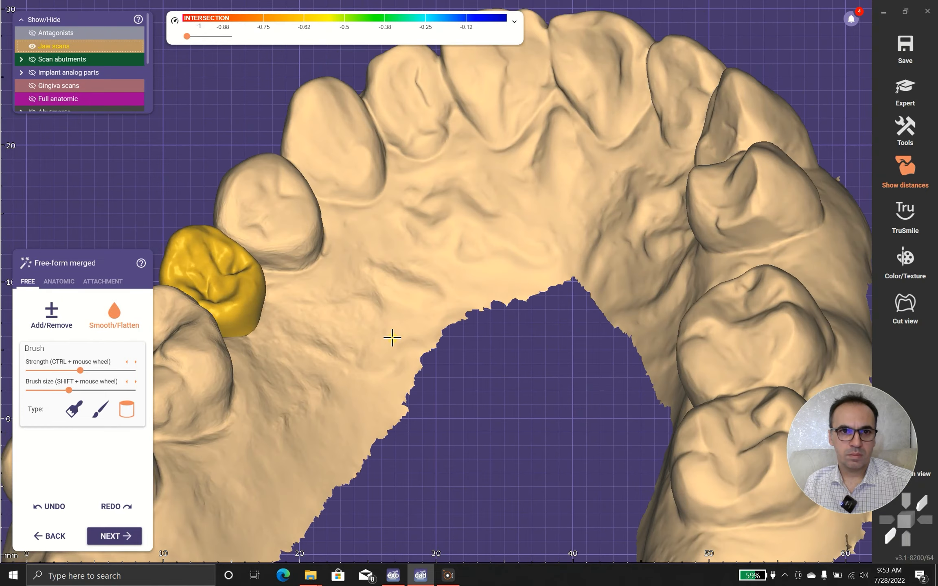
pyautogui.moveTo(392, 337); pyautogui.dragTo(486, 274, button='right')
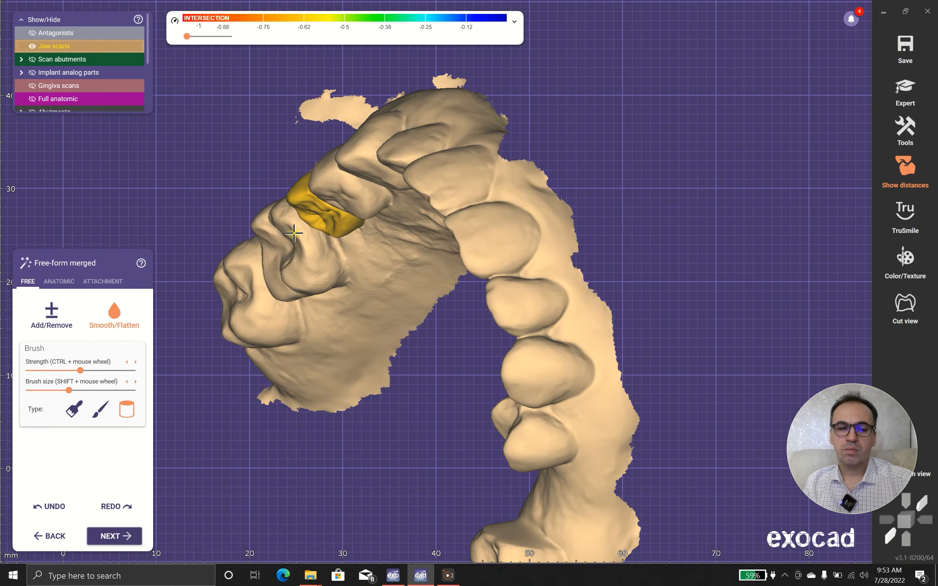
pyautogui.moveTo(325, 322); pyautogui.dragTo(325, 322, button='right')
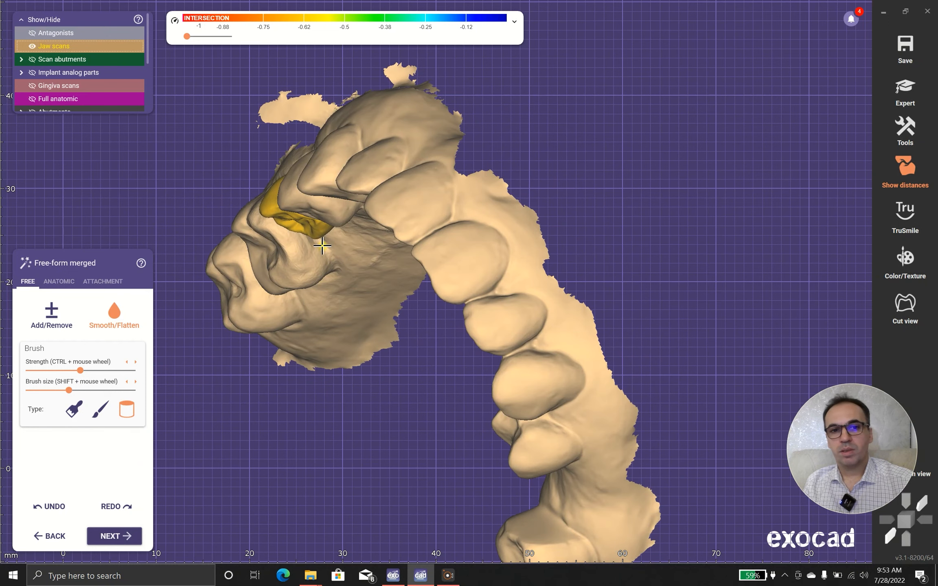
pyautogui.click(130, 536)
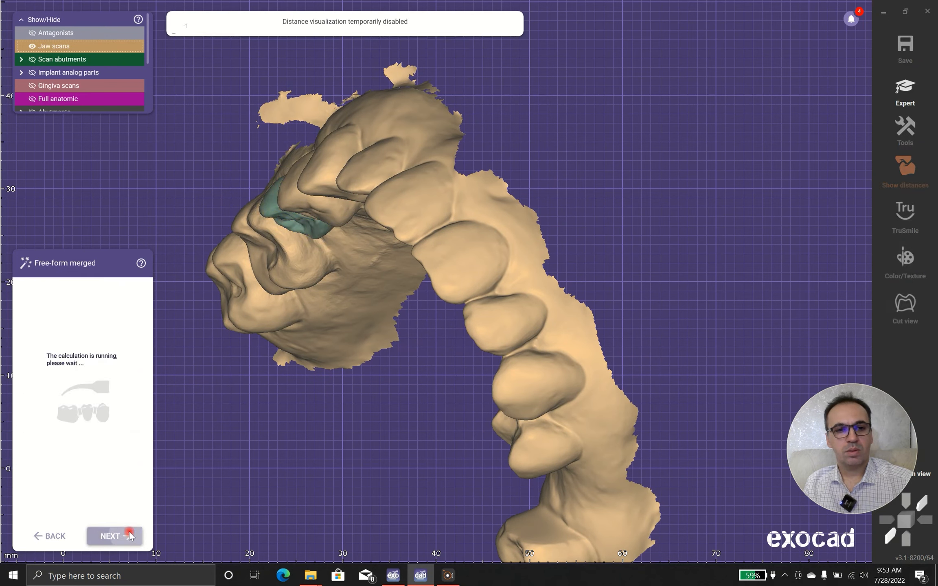
pyautogui.click(510, 342)
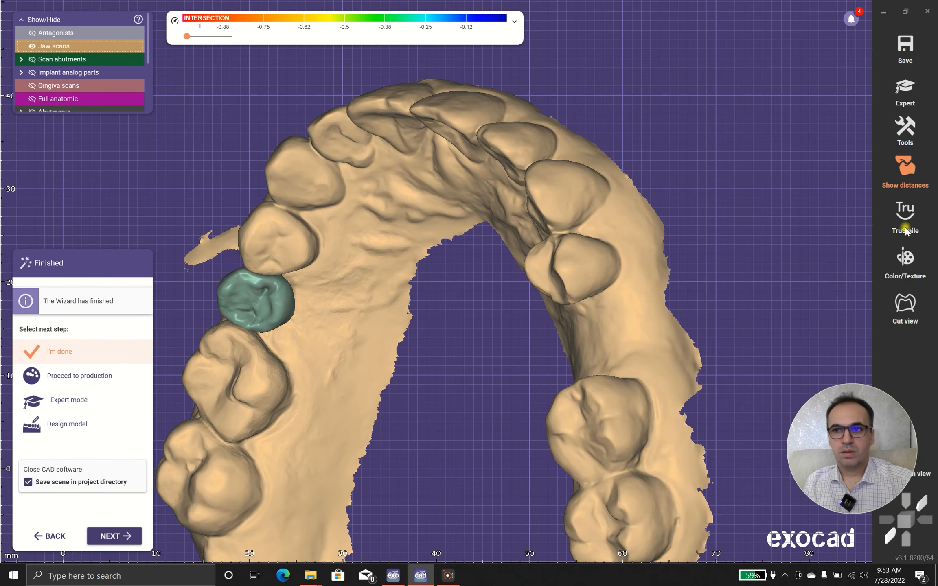
# - Render the finished arch with TruSmile and scan colours, and finish the wizard as done, saving the scene in the project directory
pyautogui.click(905, 218)
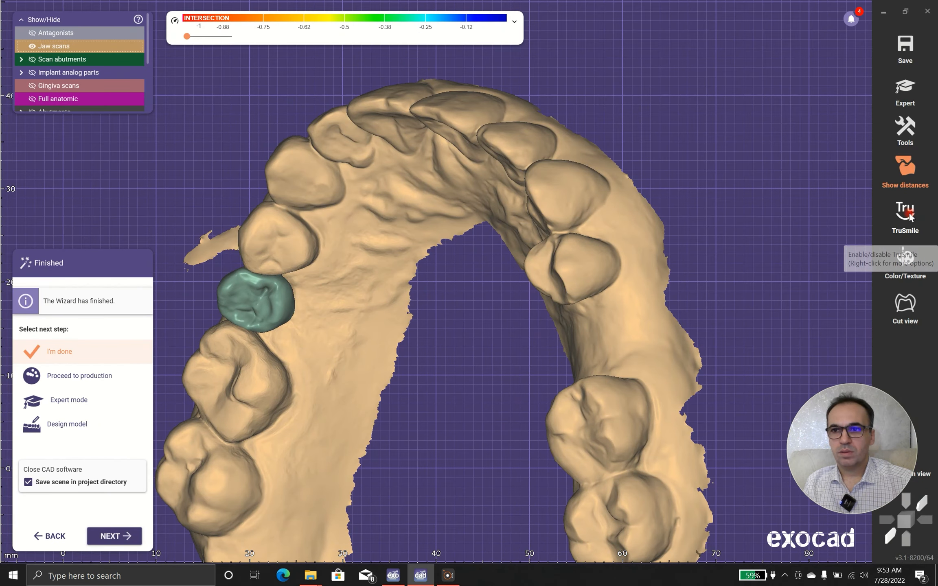
pyautogui.click(905, 260)
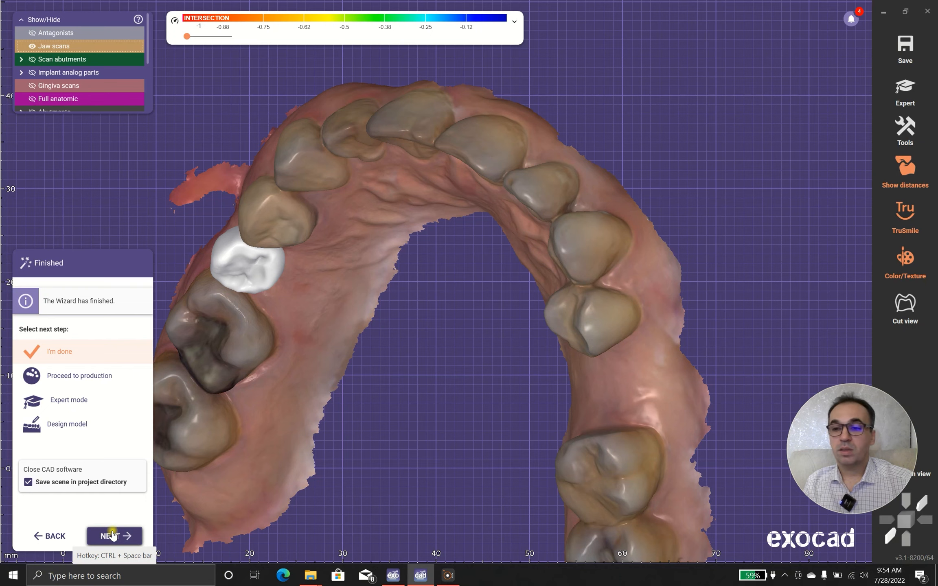
pyautogui.click(113, 536)
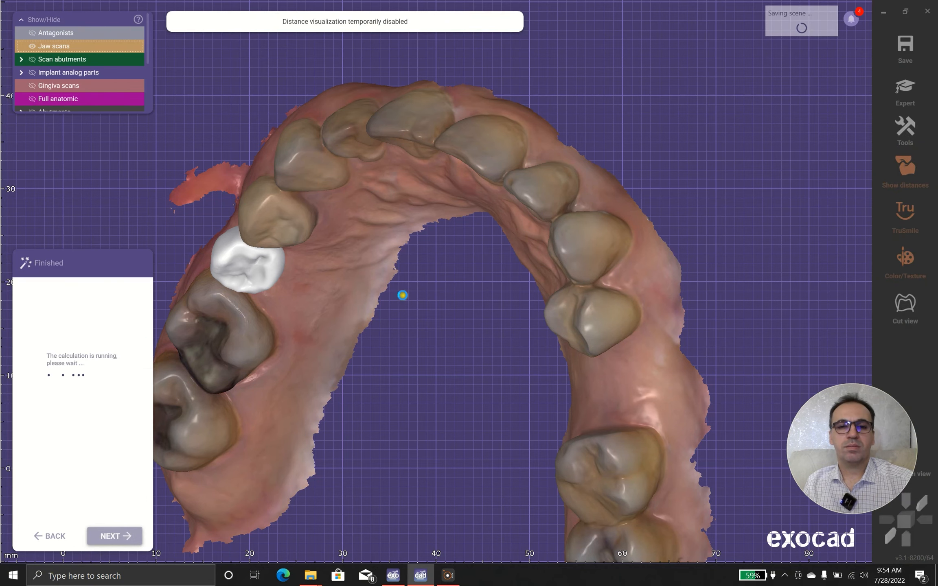